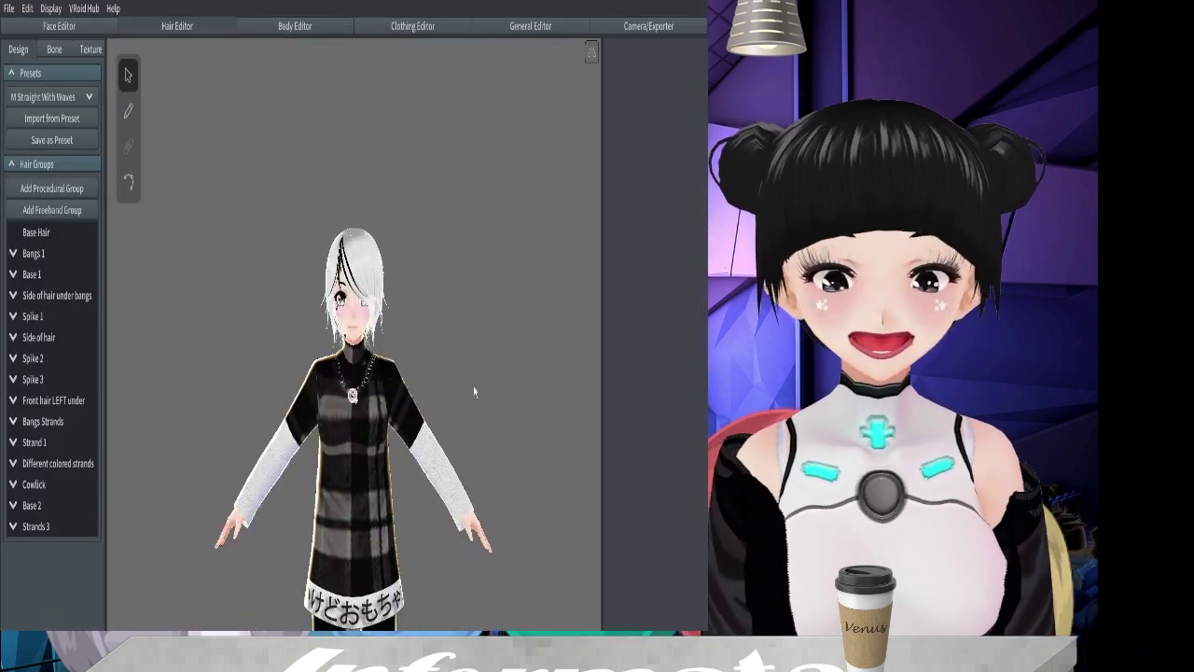
Zoom the viewport and choose M Basic Long from the hair Presets list
scroll(462, 401, "up", 3)
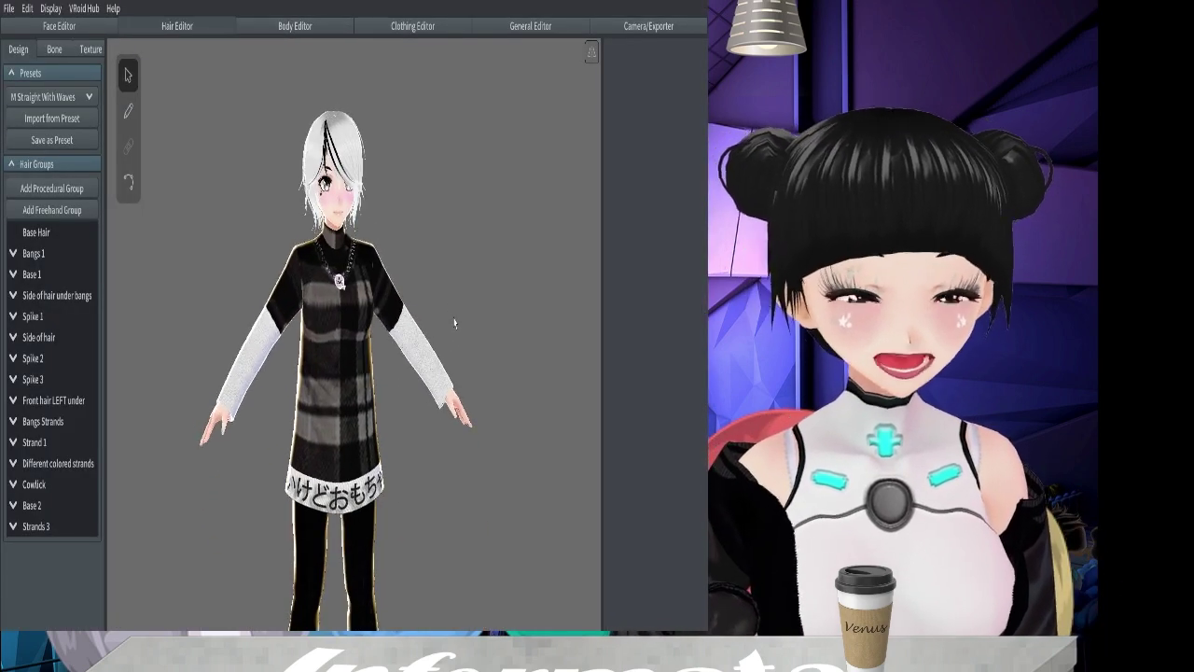
scroll(453, 326, "up", 2)
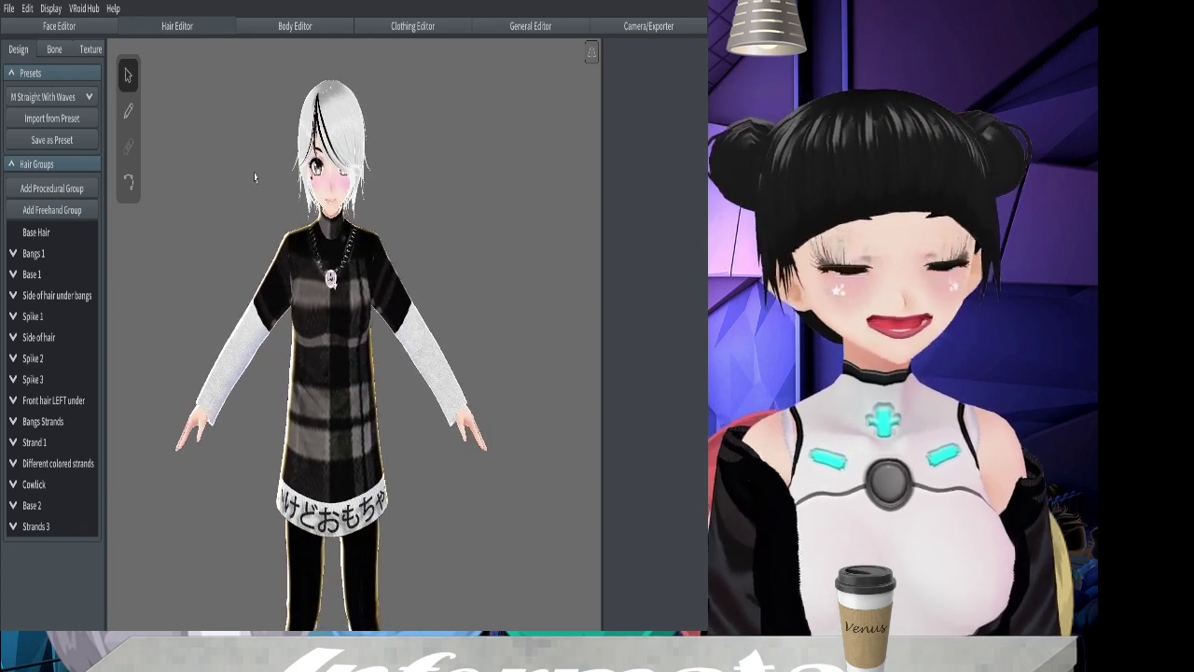
left_click(64, 98)
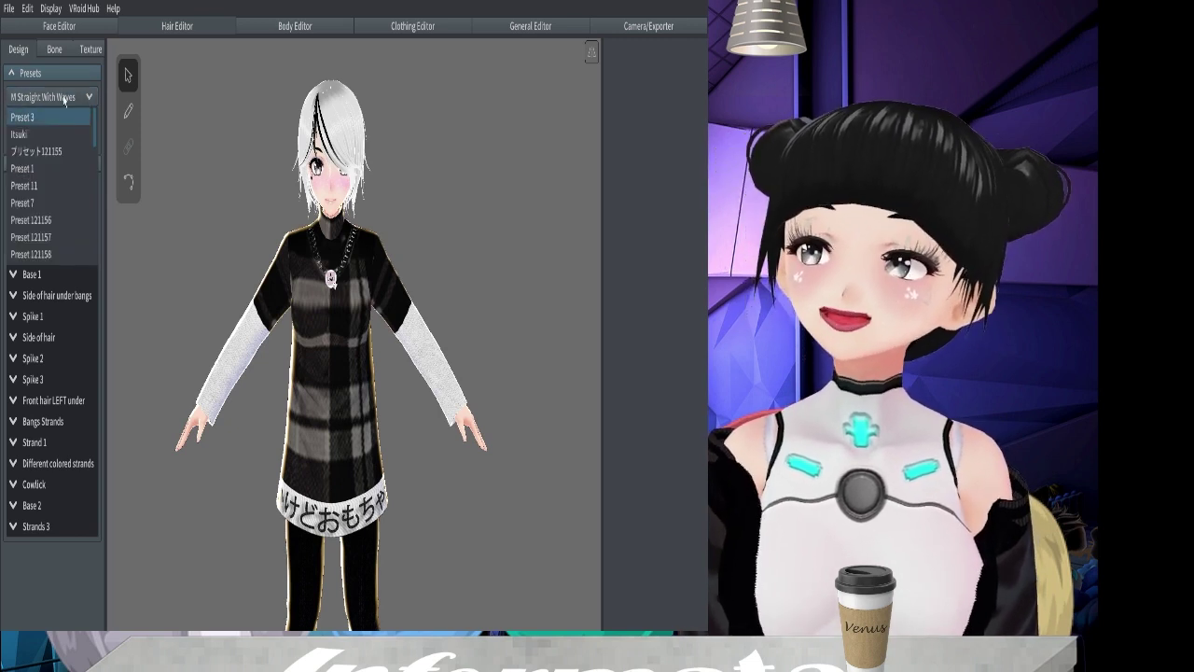
scroll(47, 164, "down", 6)
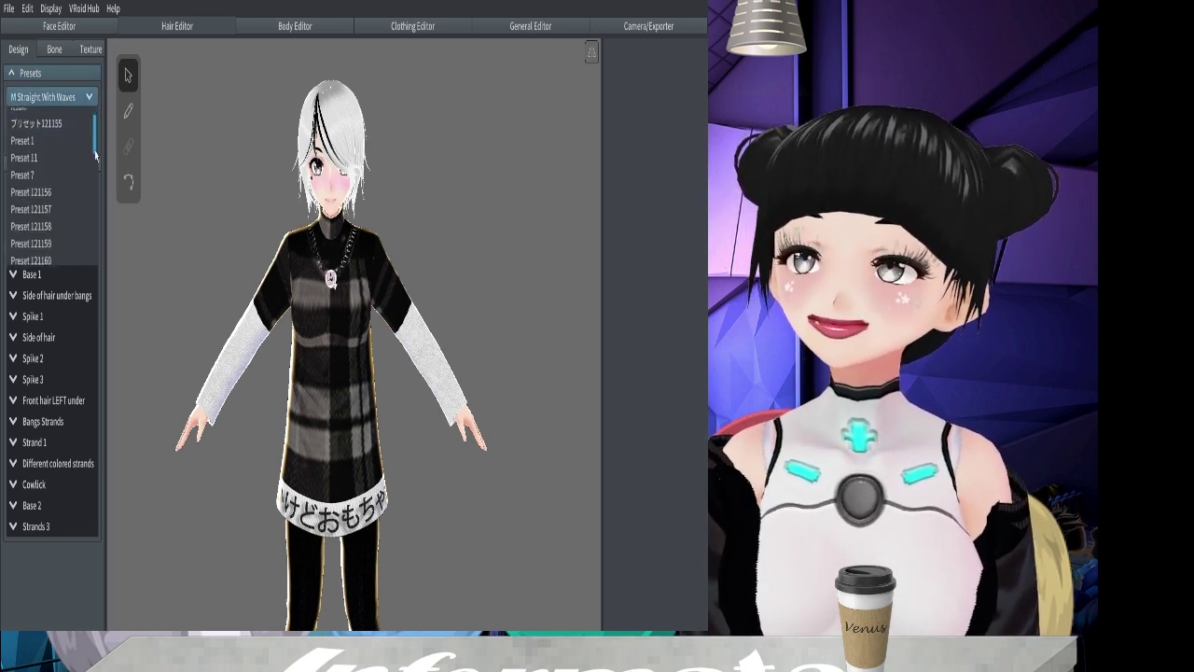
left_click(42, 160)
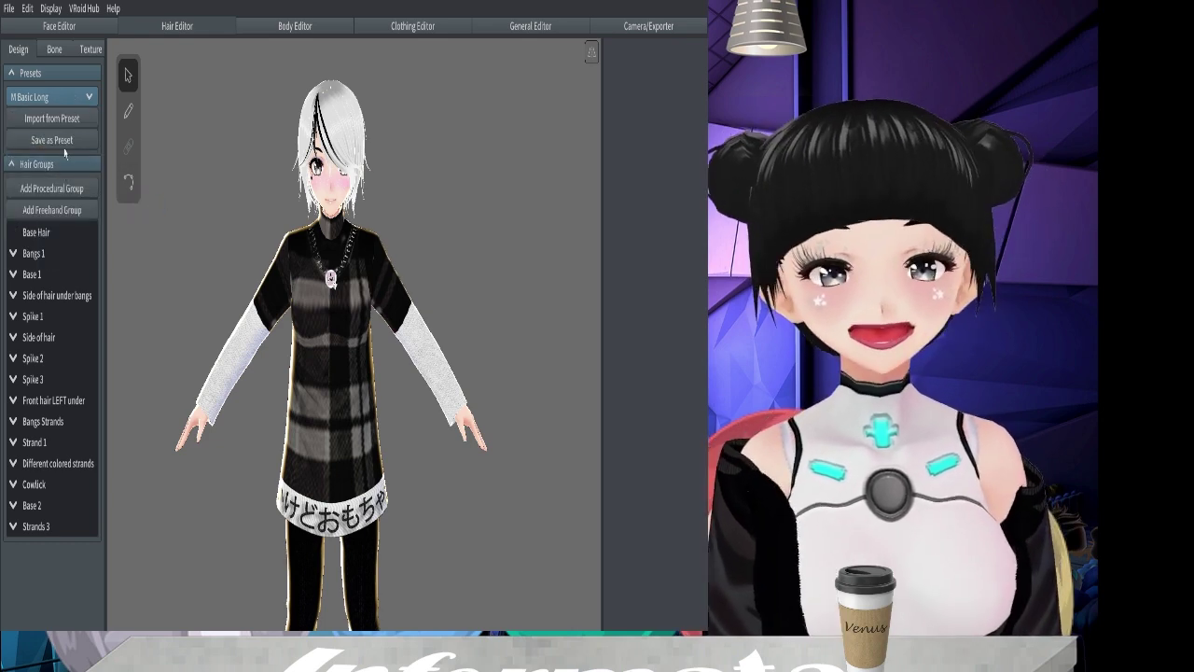
Import the M Basic Long hair onto the model and save it as hairmodel_MBasicLong
left_click(51, 119)
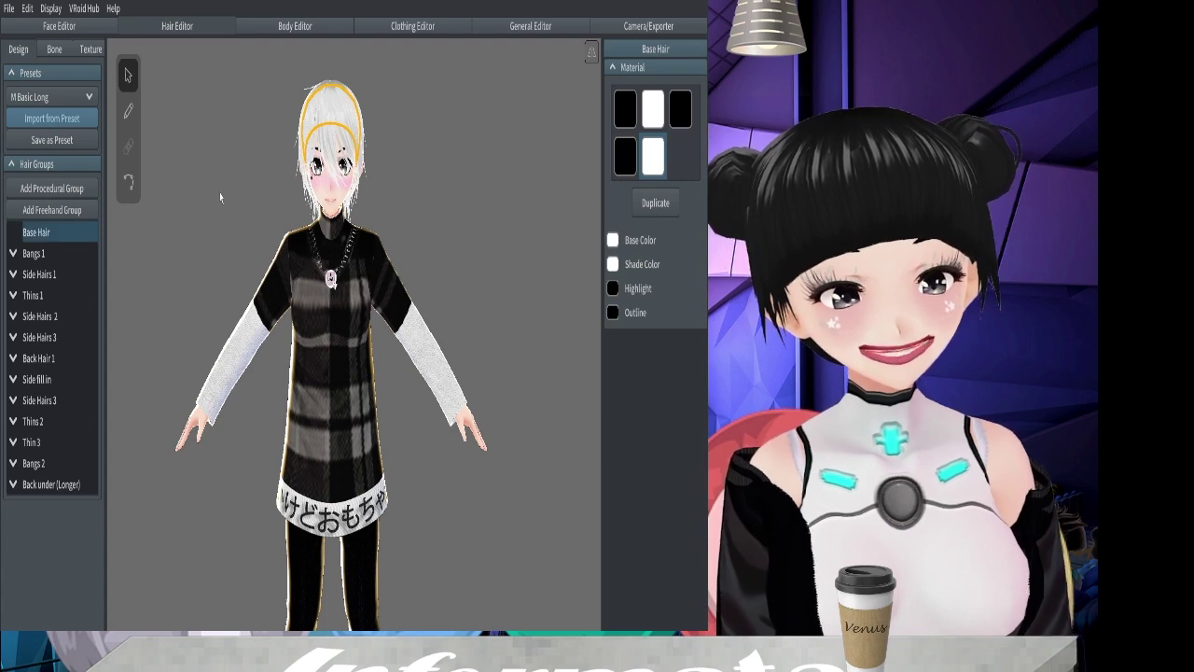
left_click(223, 197)
left_click(8, 8)
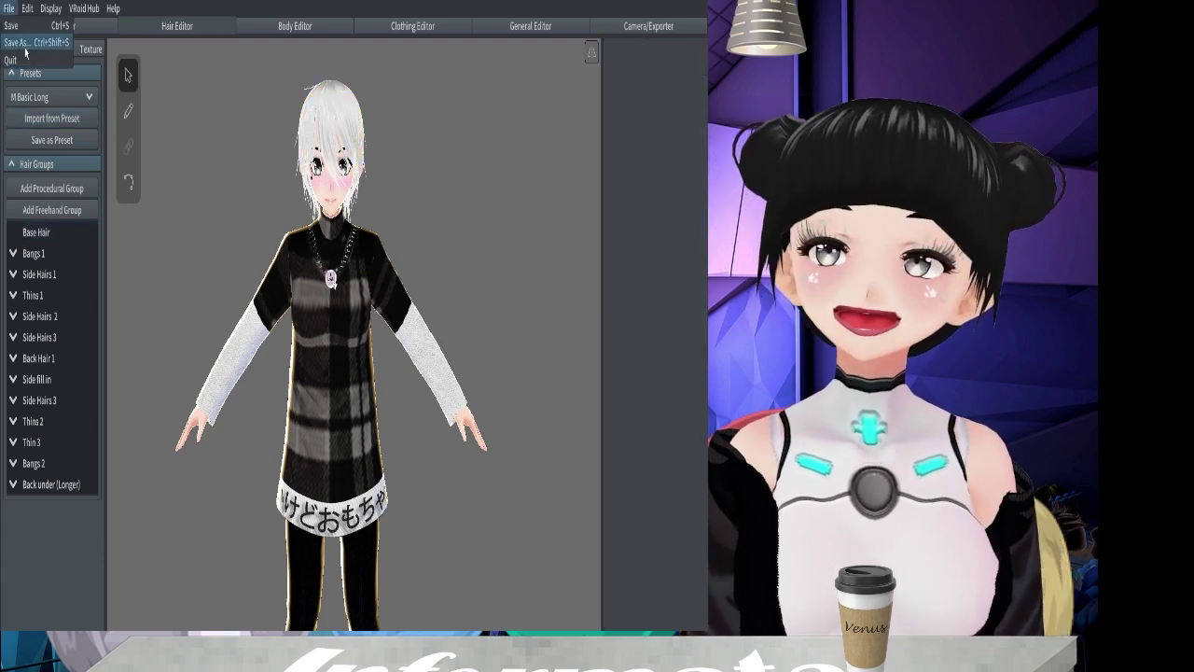
left_click(33, 47)
left_click(318, 317)
left_click(318, 317)
left_click_drag(319, 318, 370, 321)
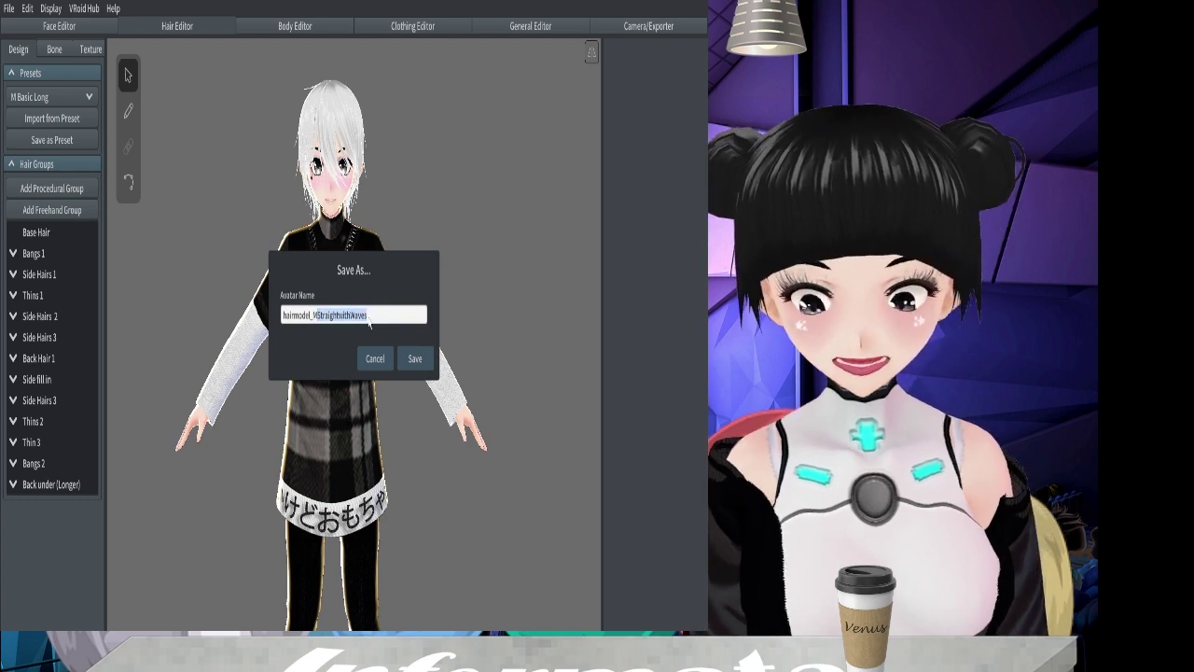
type("Basic")
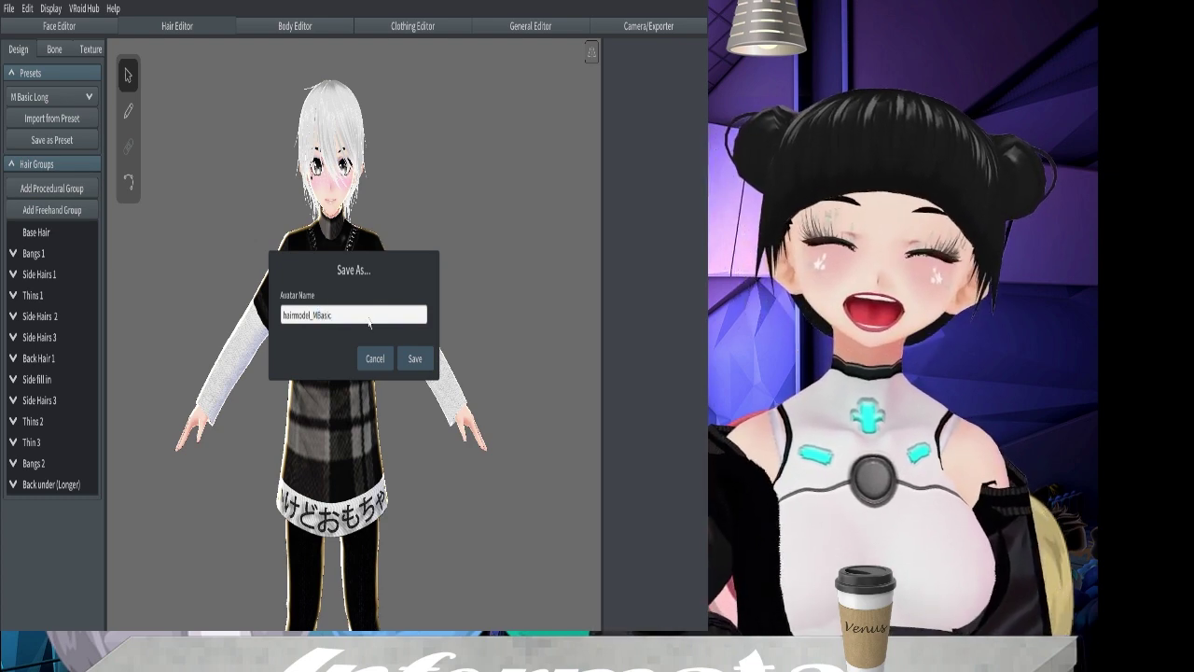
type("XL")
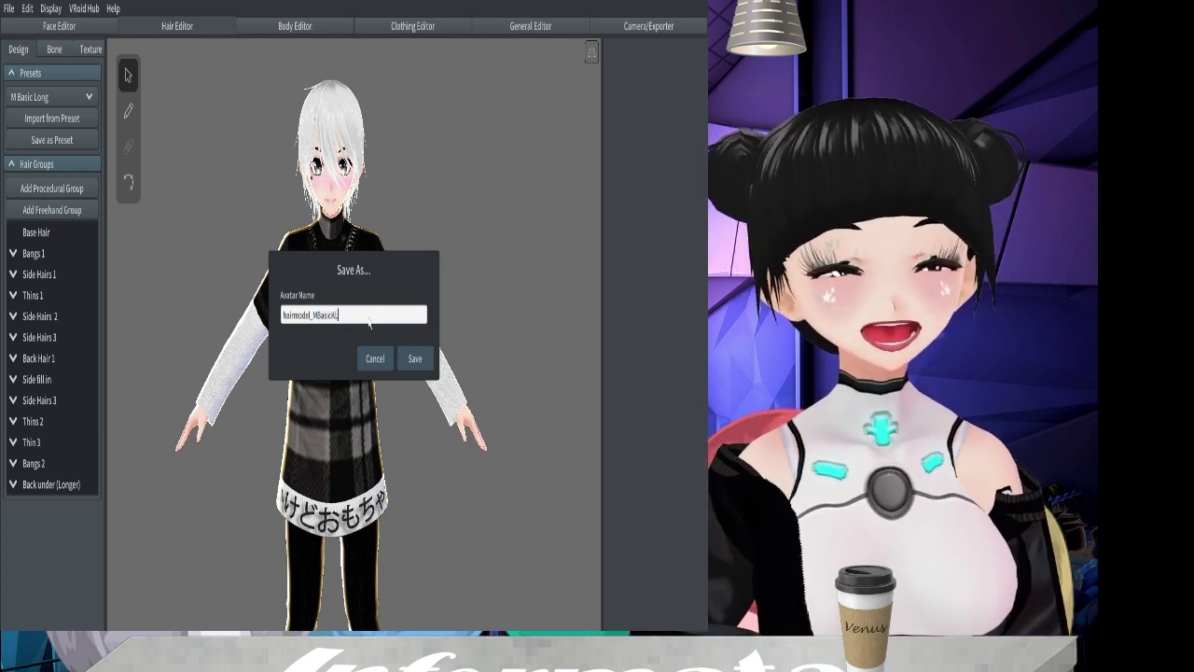
type("ong")
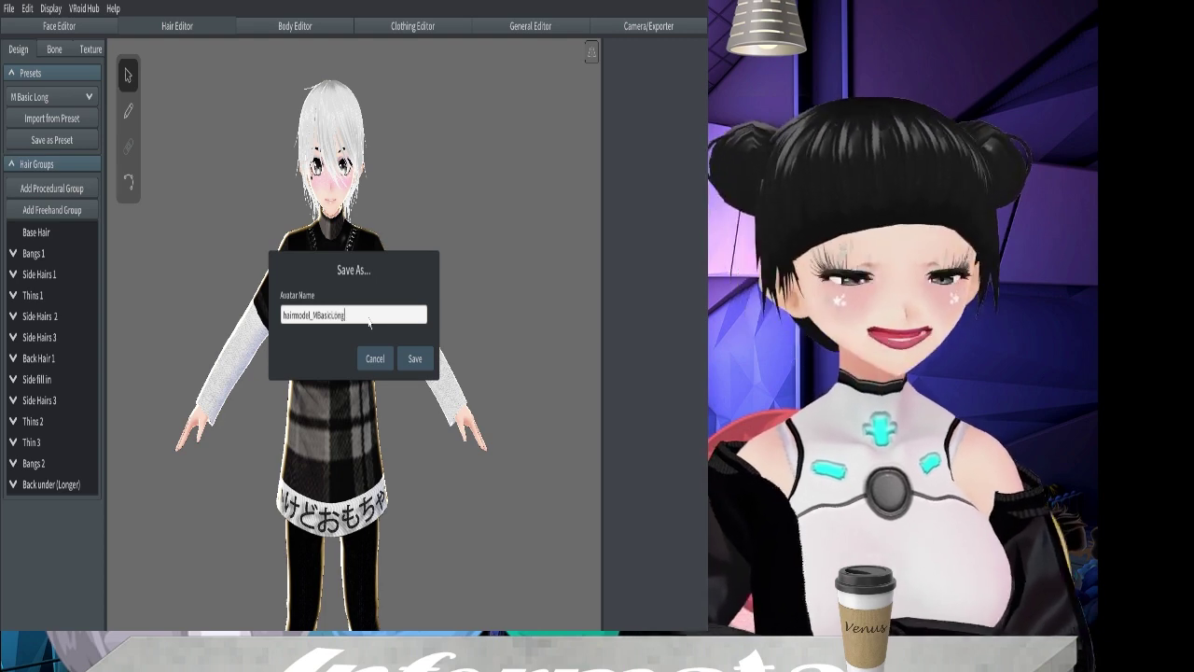
left_click(417, 363)
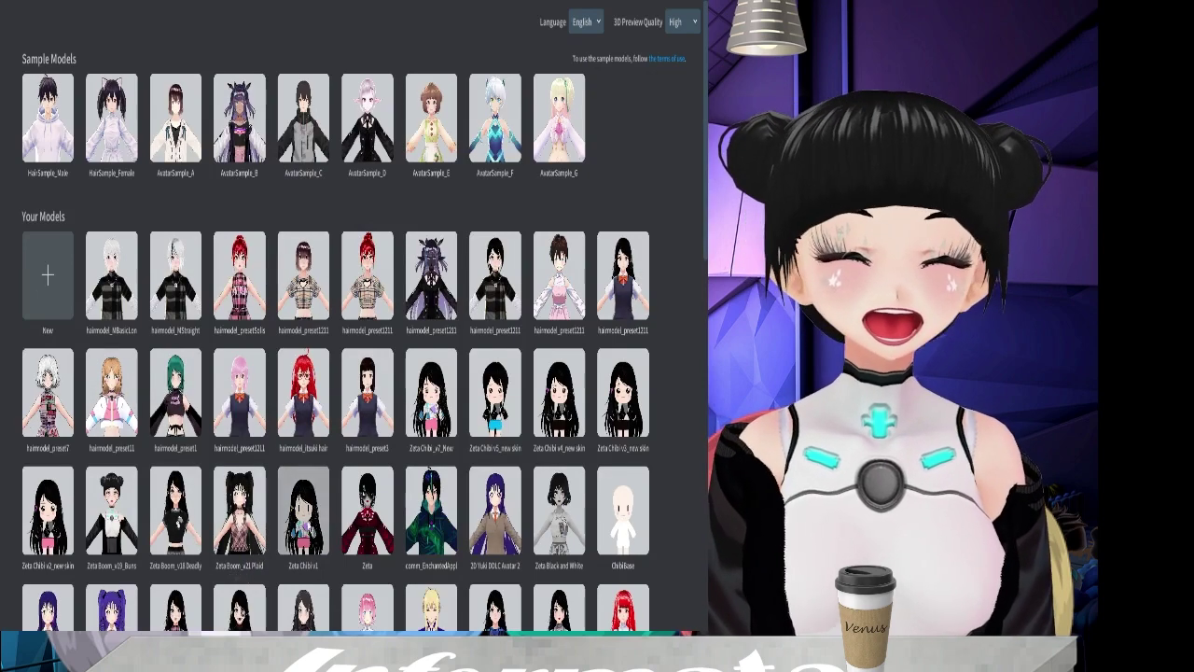
Scroll down the Your Models grid and load the Zeta model into the Face Editor
scroll(373, 495, "down", 1)
scroll(317, 476, "down", 1)
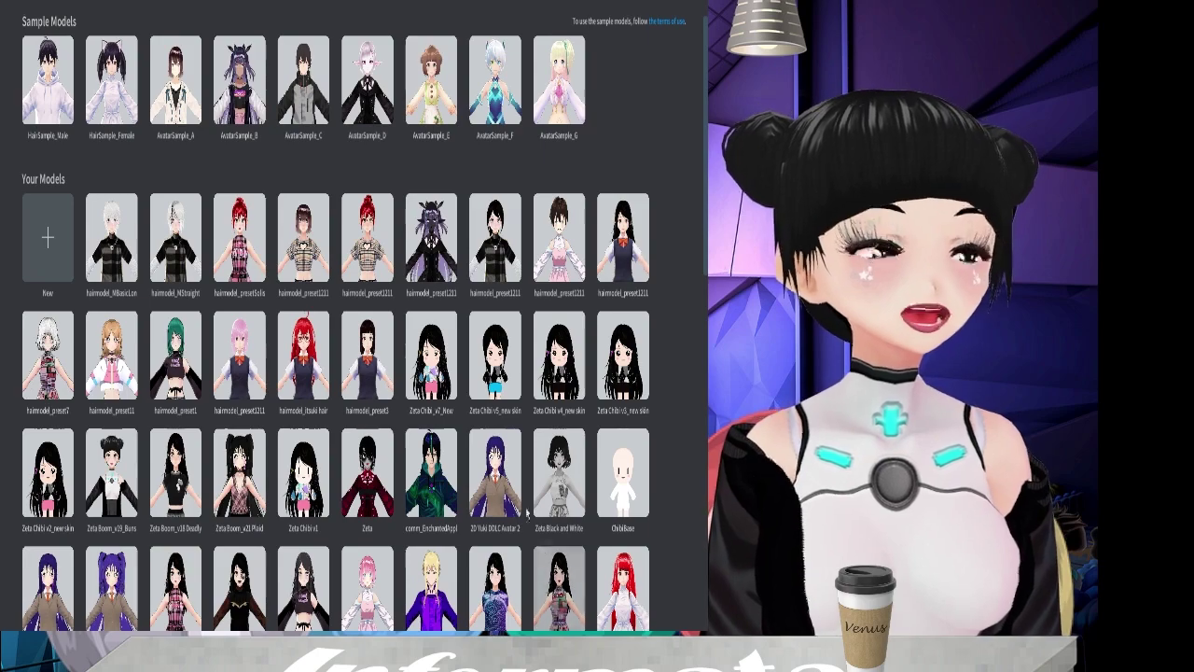
scroll(523, 495, "down", 3)
scroll(532, 457, "down", 10)
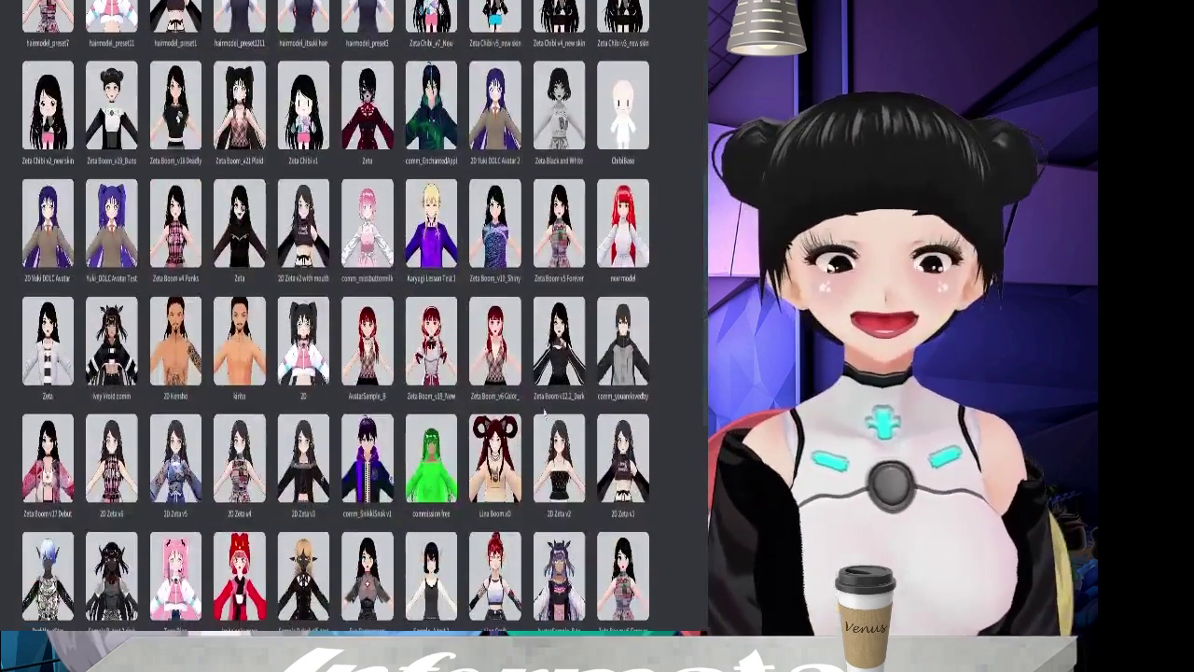
left_click(191, 495)
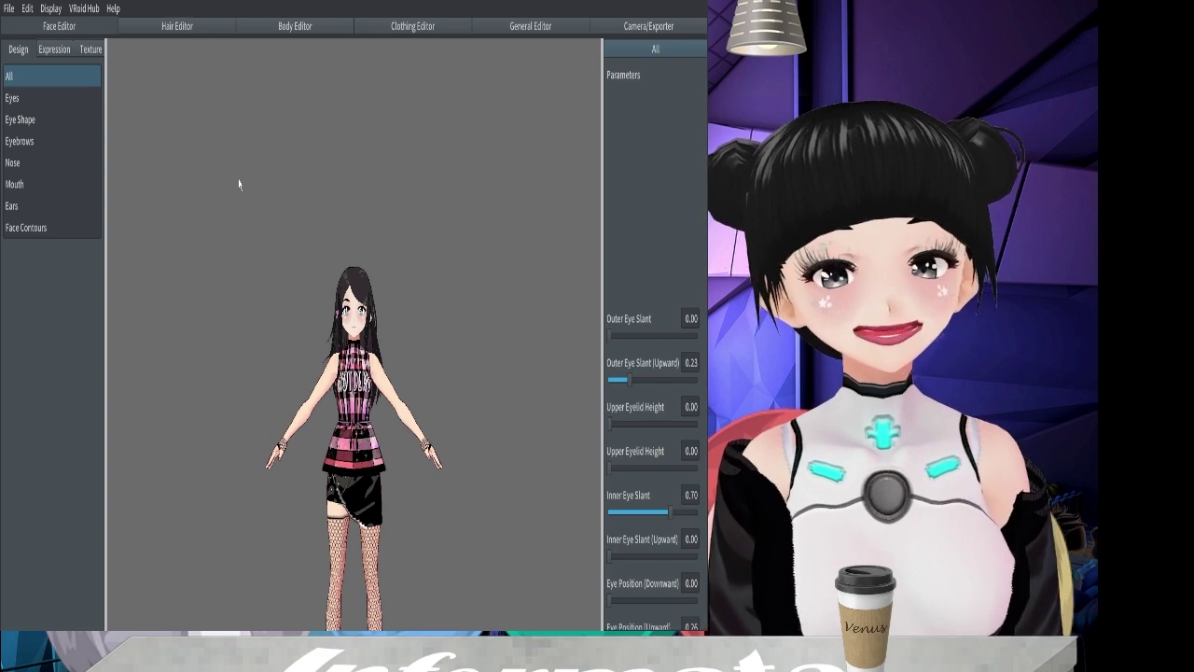
In the Hair Editor, import the Preset 17 hair preset onto the model
left_click(178, 25)
left_click(52, 96)
scroll(51, 187, "down", 5)
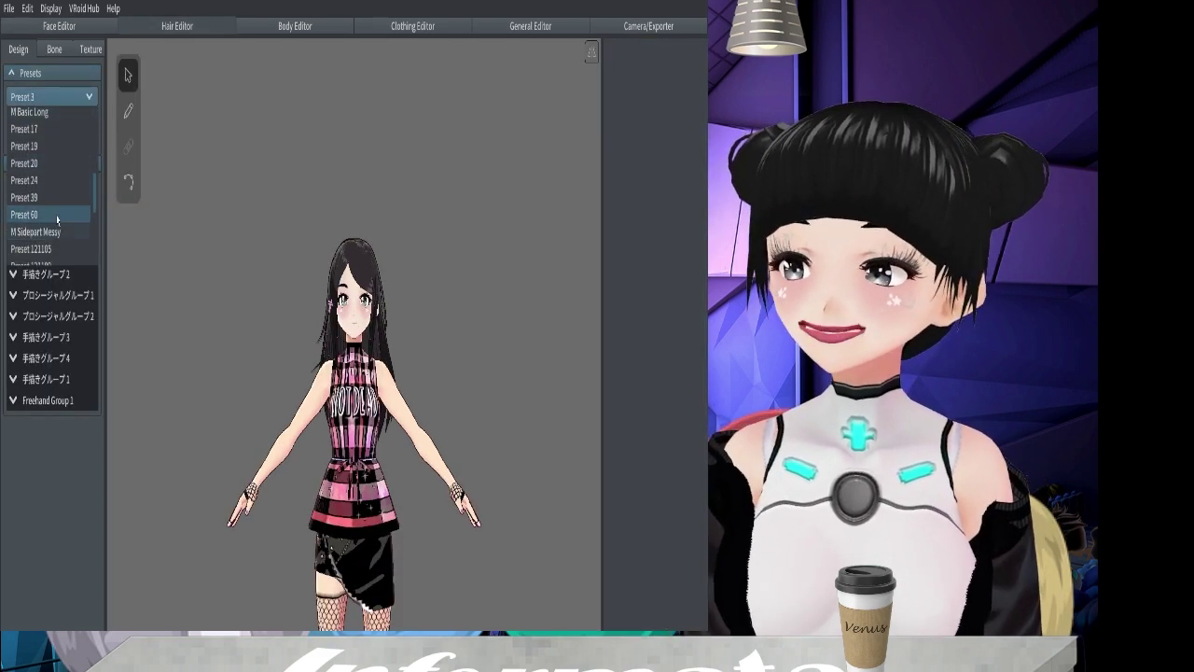
scroll(51, 187, "up", 2)
left_click(31, 183)
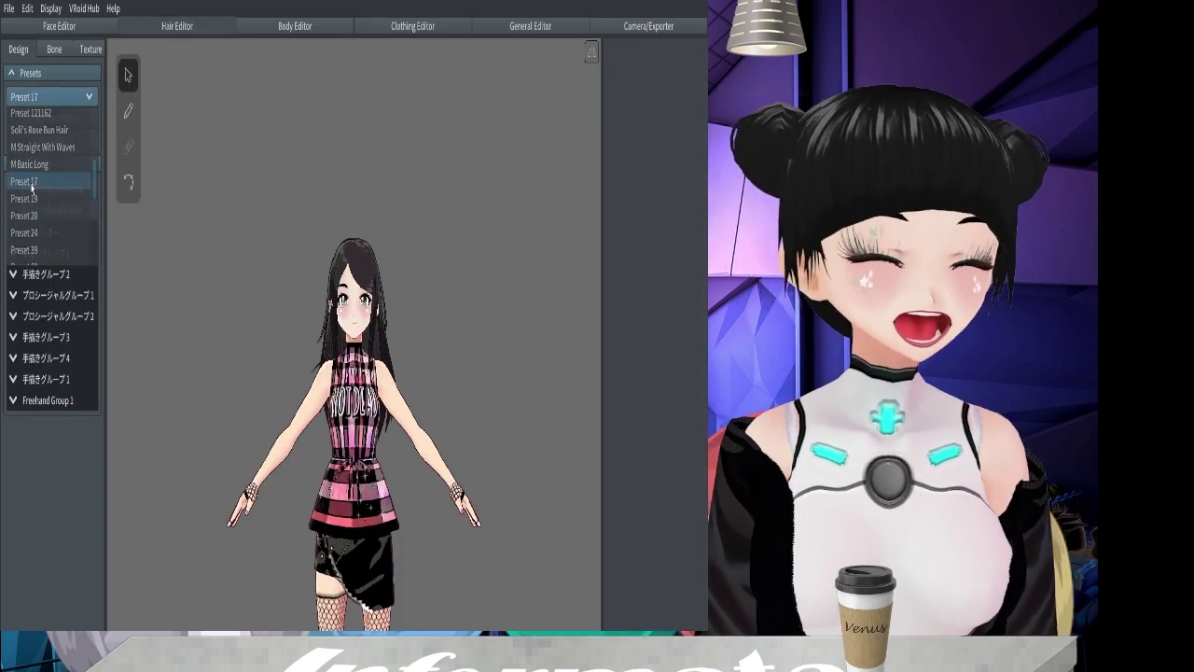
left_click(53, 118)
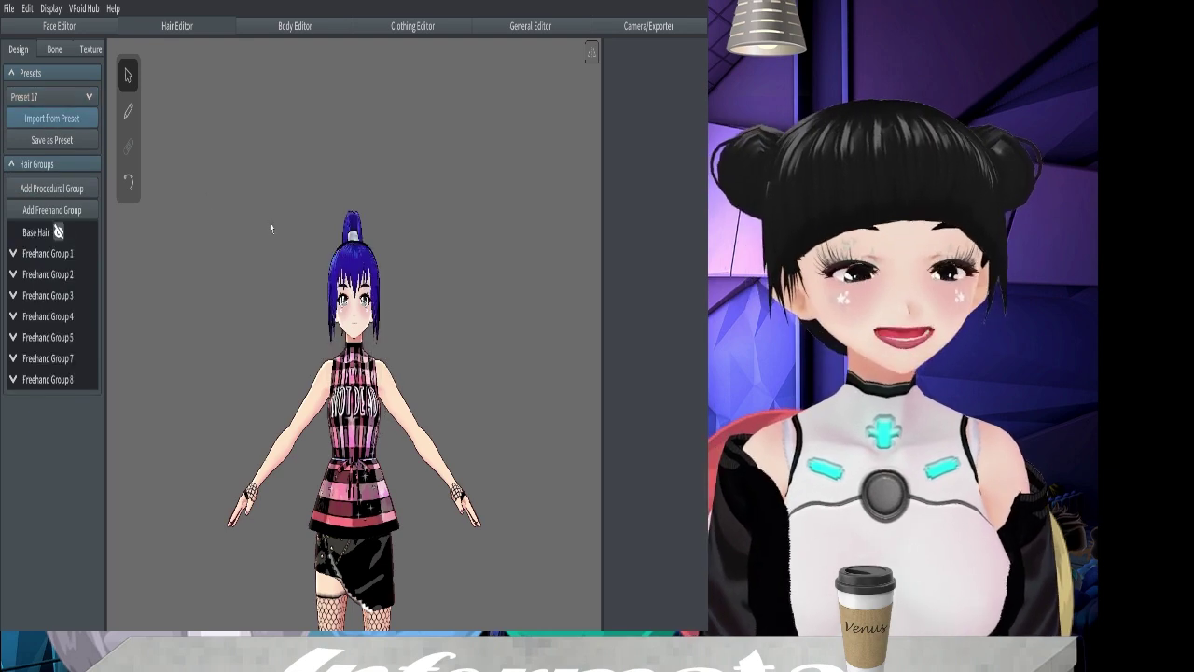
scroll(270, 228, "up", 2)
Save the model as a new avatar named hairmodel_preset17
left_click(8, 8)
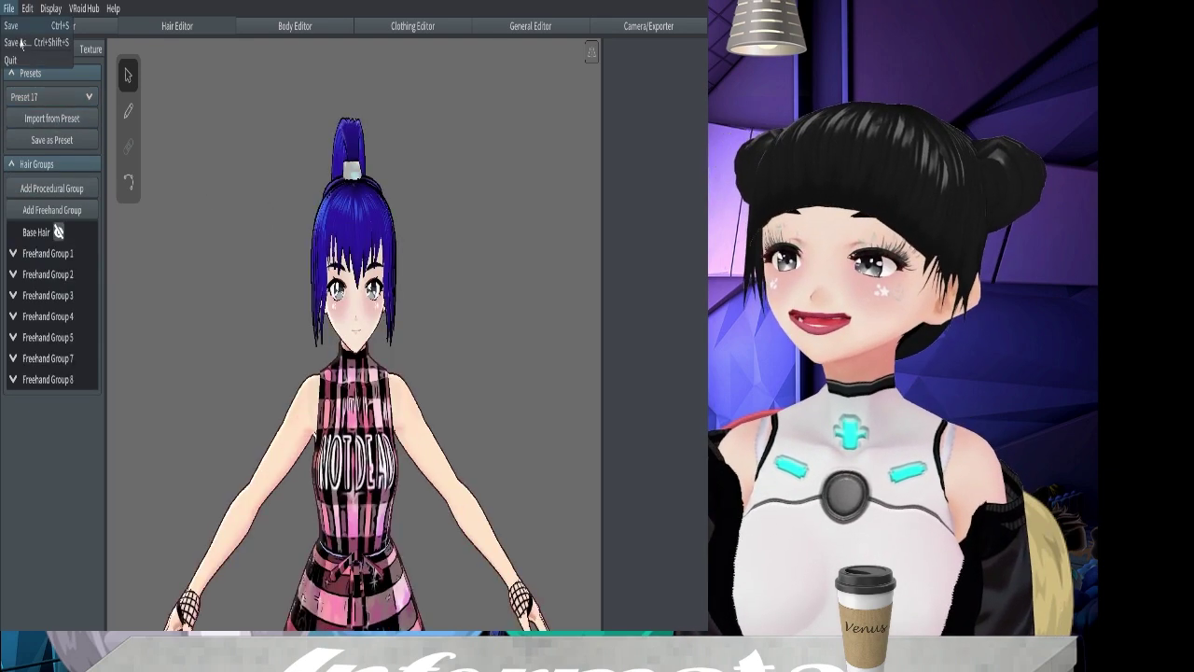
left_click(21, 43)
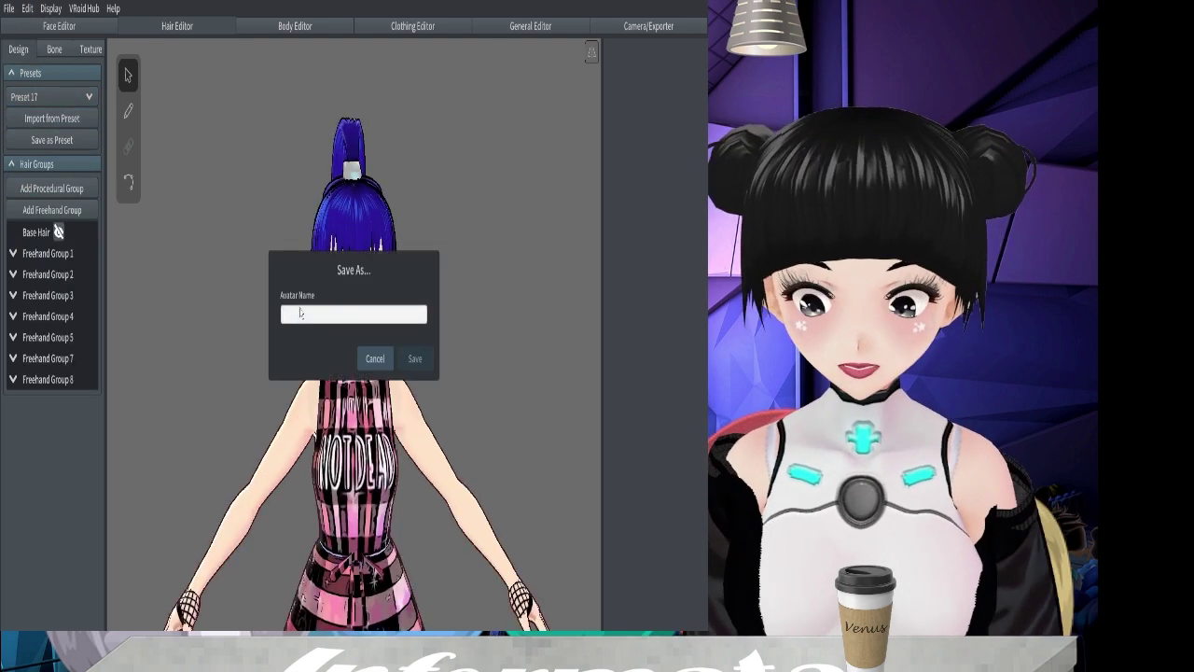
type("hairmodel")
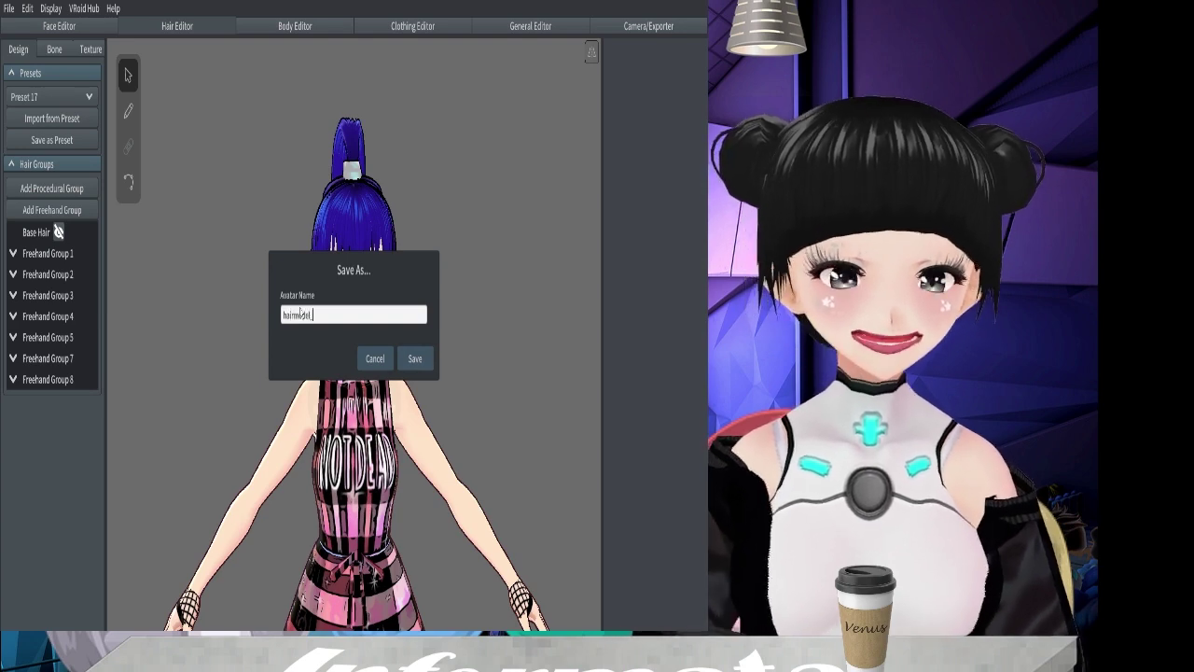
type("_")
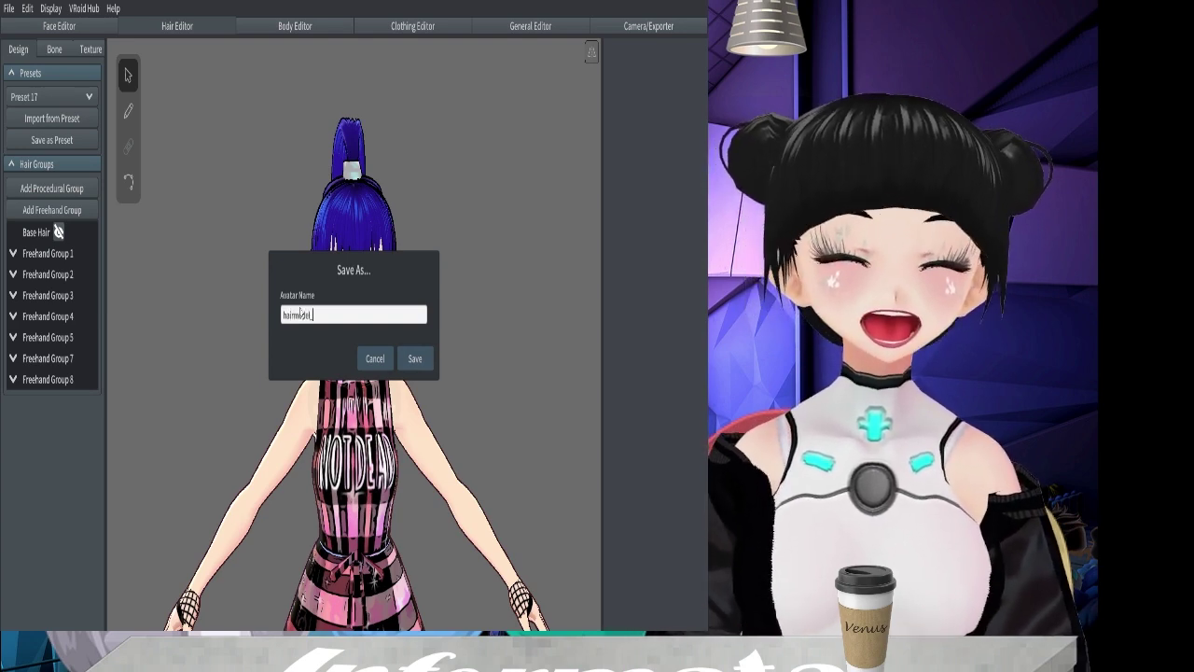
type("h")
type("reset17")
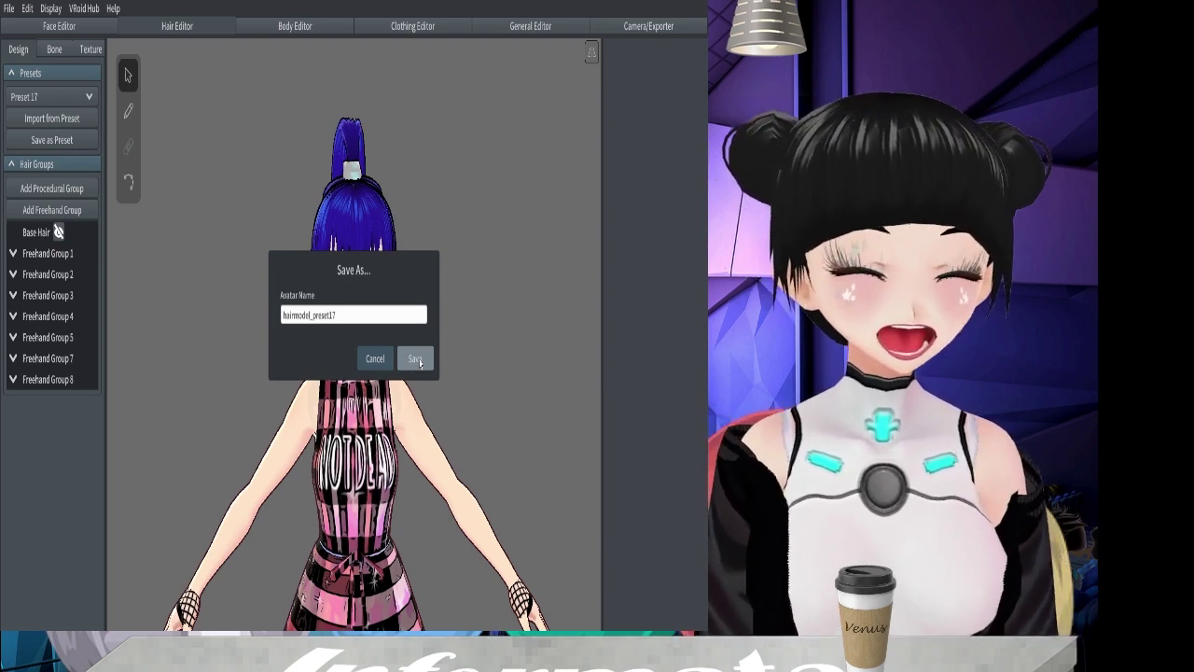
left_click(415, 359)
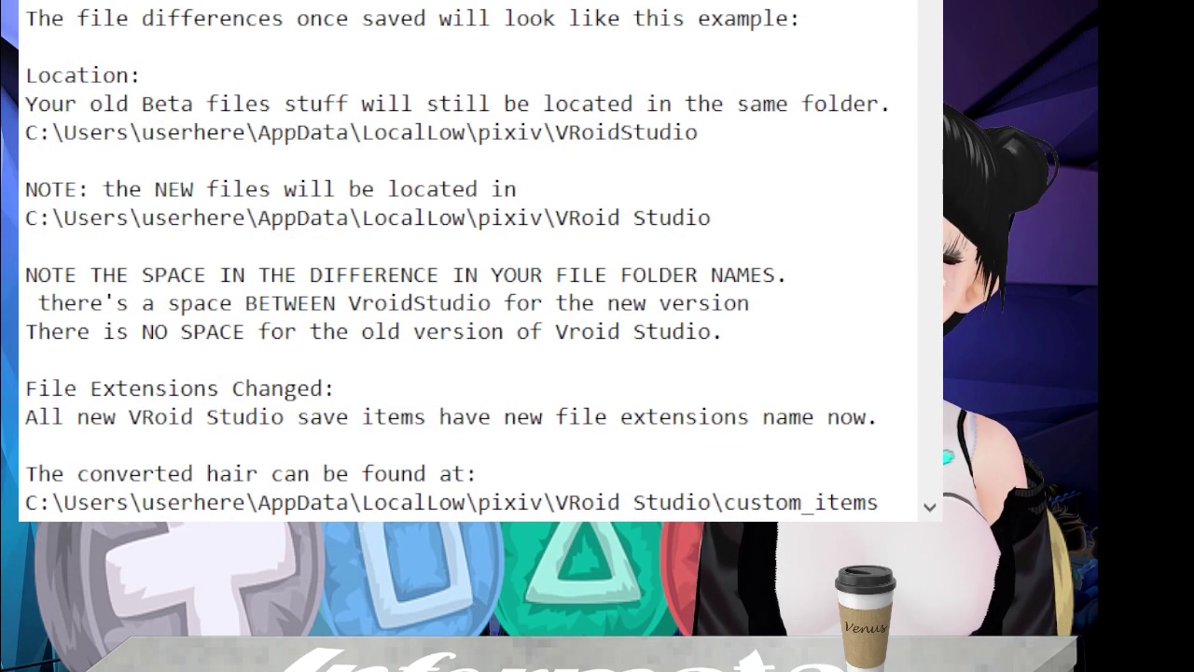
left_click_drag(33, 106, 734, 129)
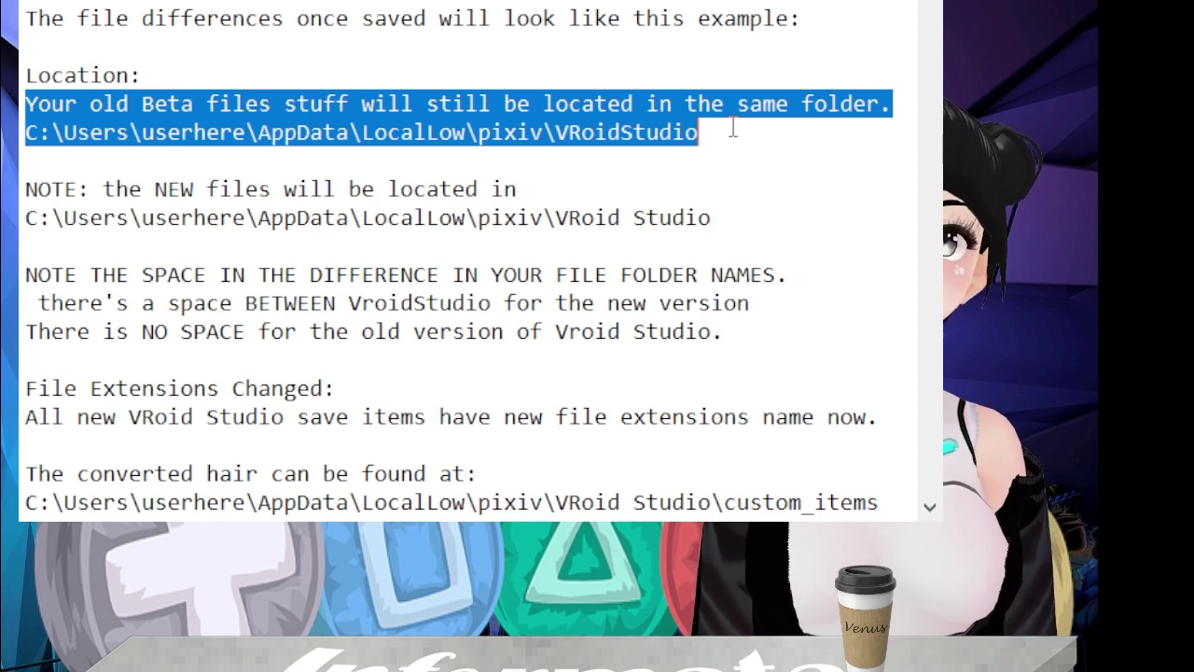
left_click_drag(555, 218, 767, 218)
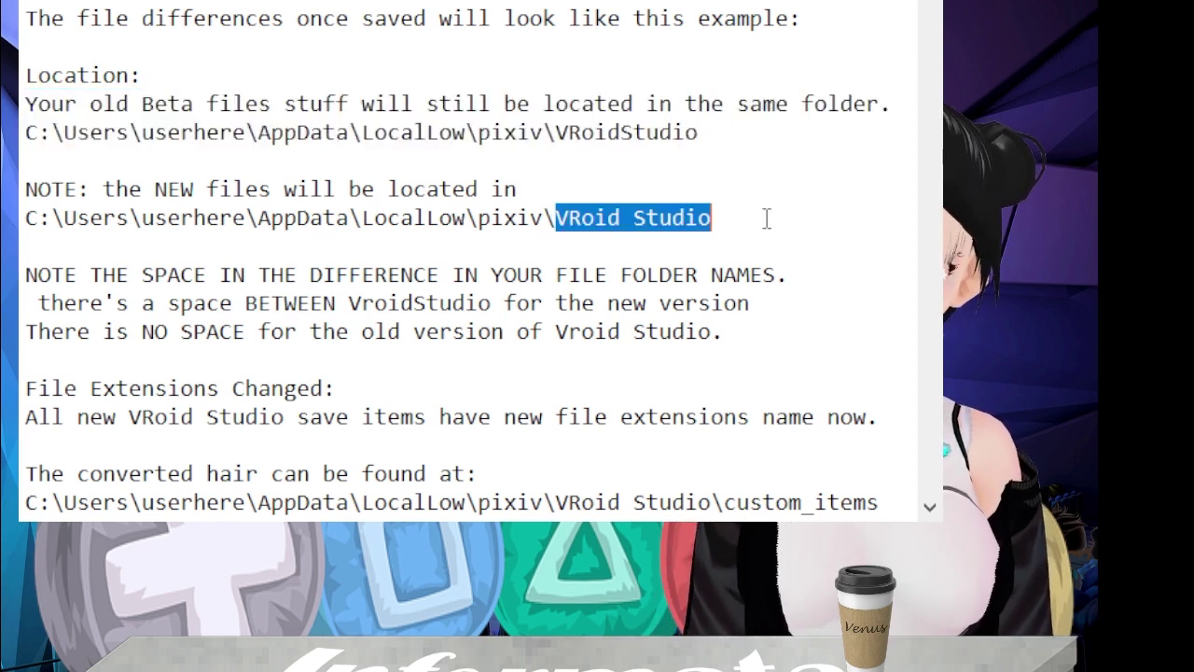
left_click(747, 218)
left_click(104, 250)
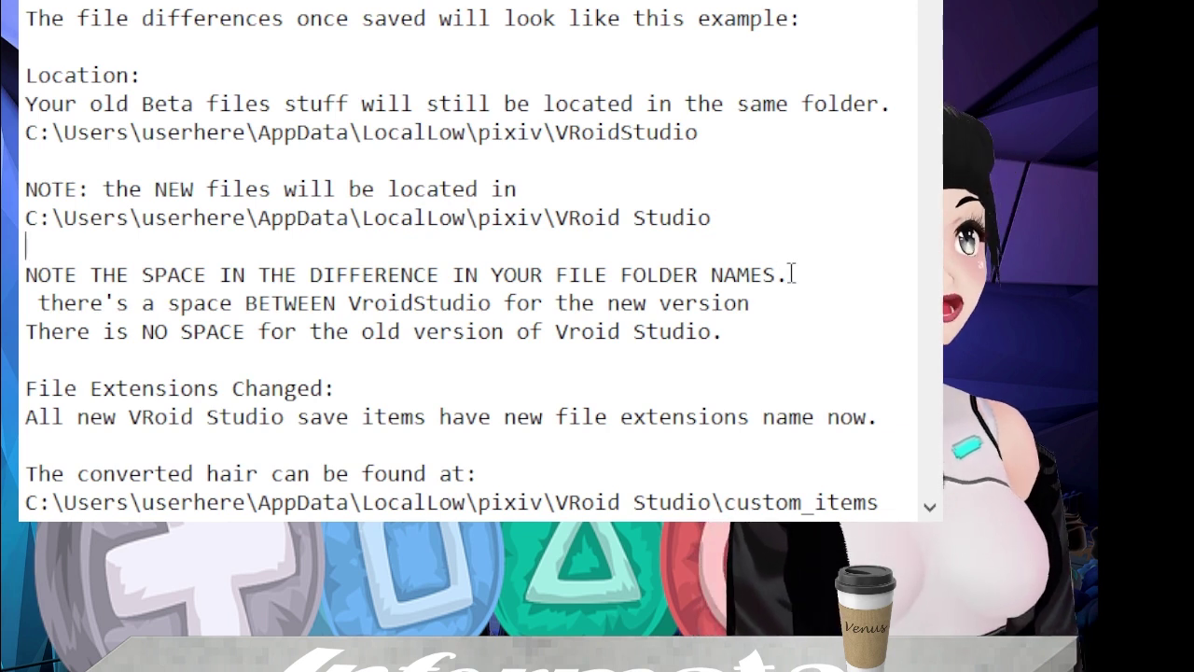
left_click_drag(791, 273, 25, 274)
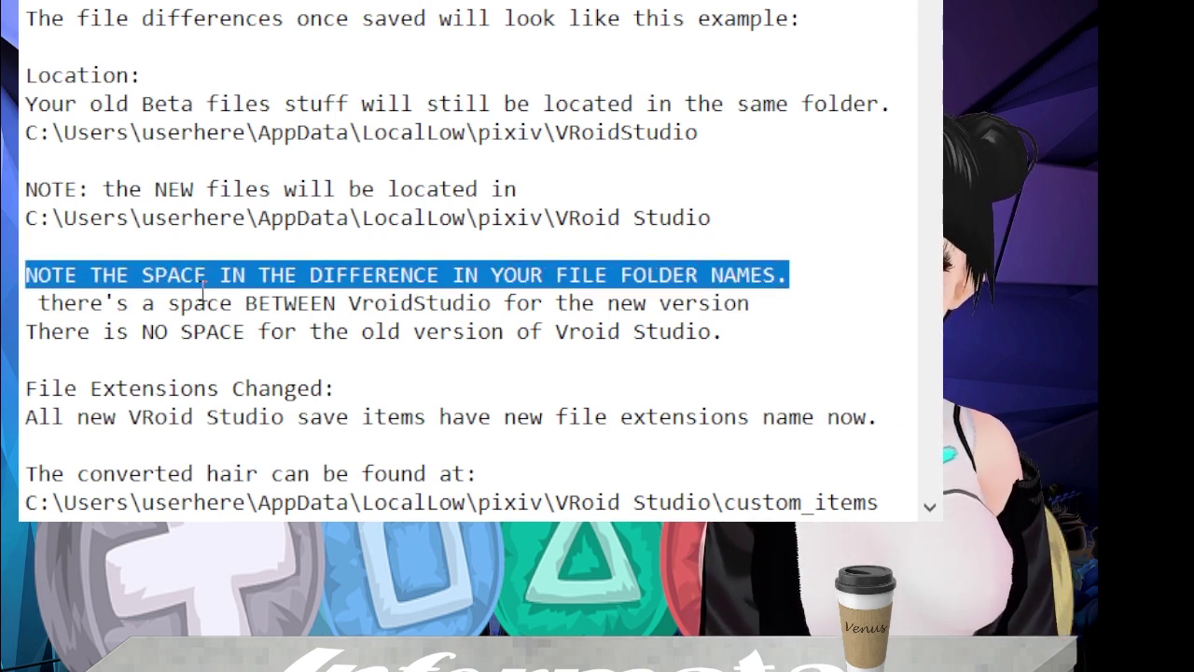
left_click_drag(349, 303, 485, 302)
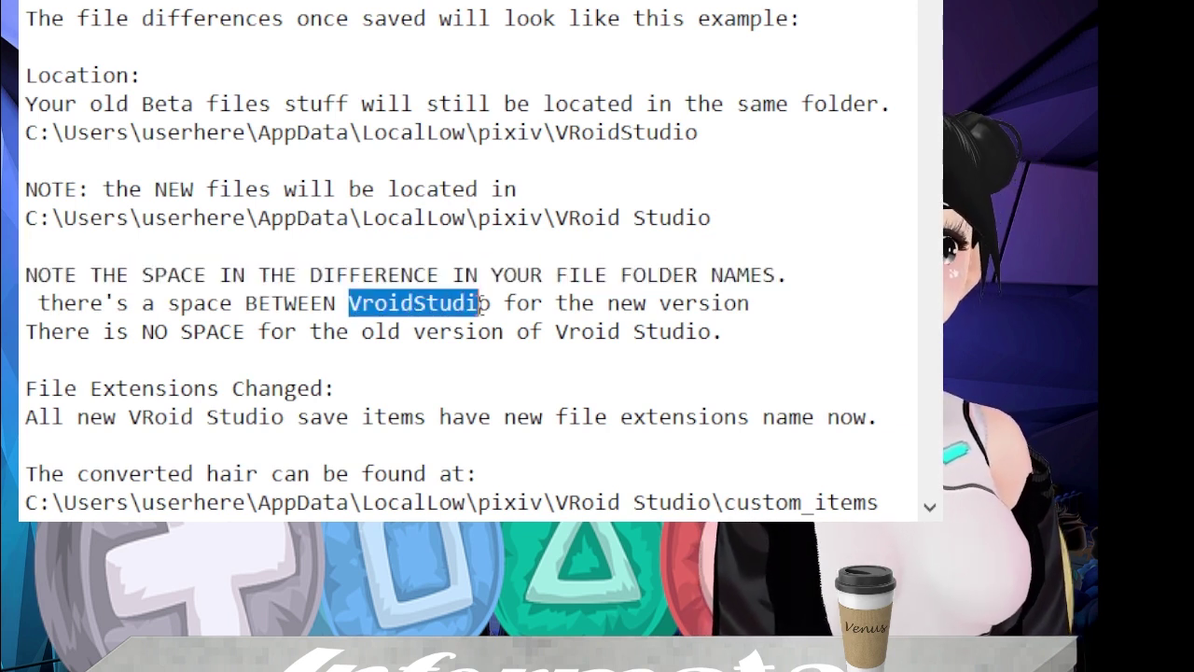
left_click(346, 298)
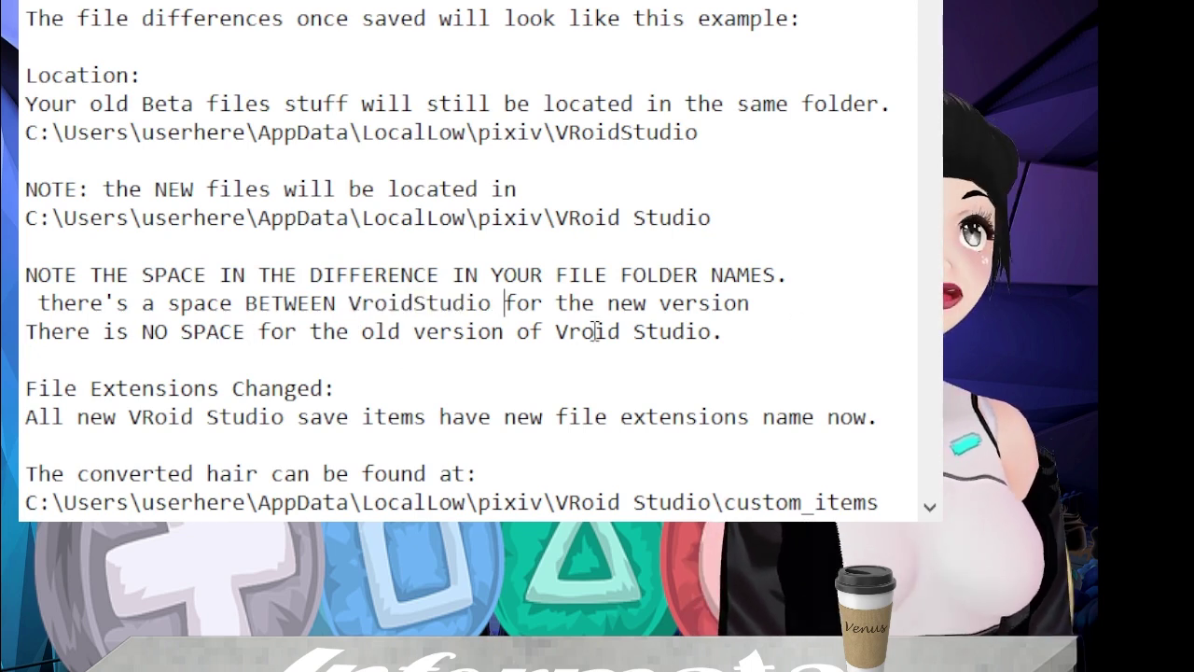
scroll(531, 234, "down", 8)
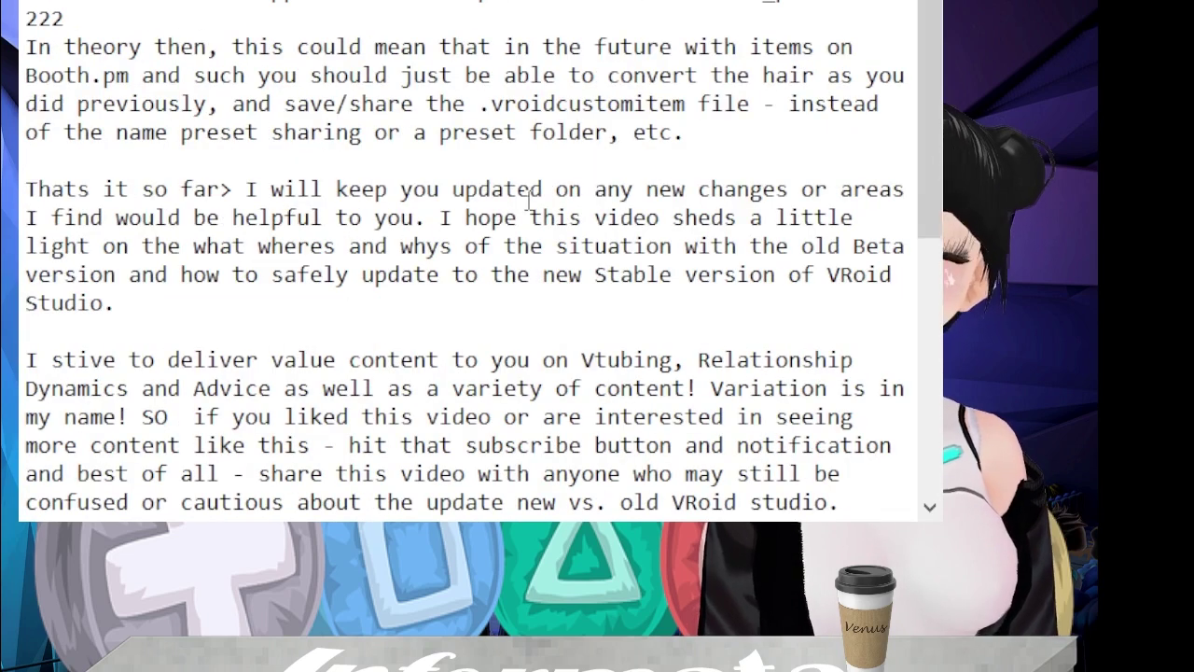
scroll(531, 199, "up", 1)
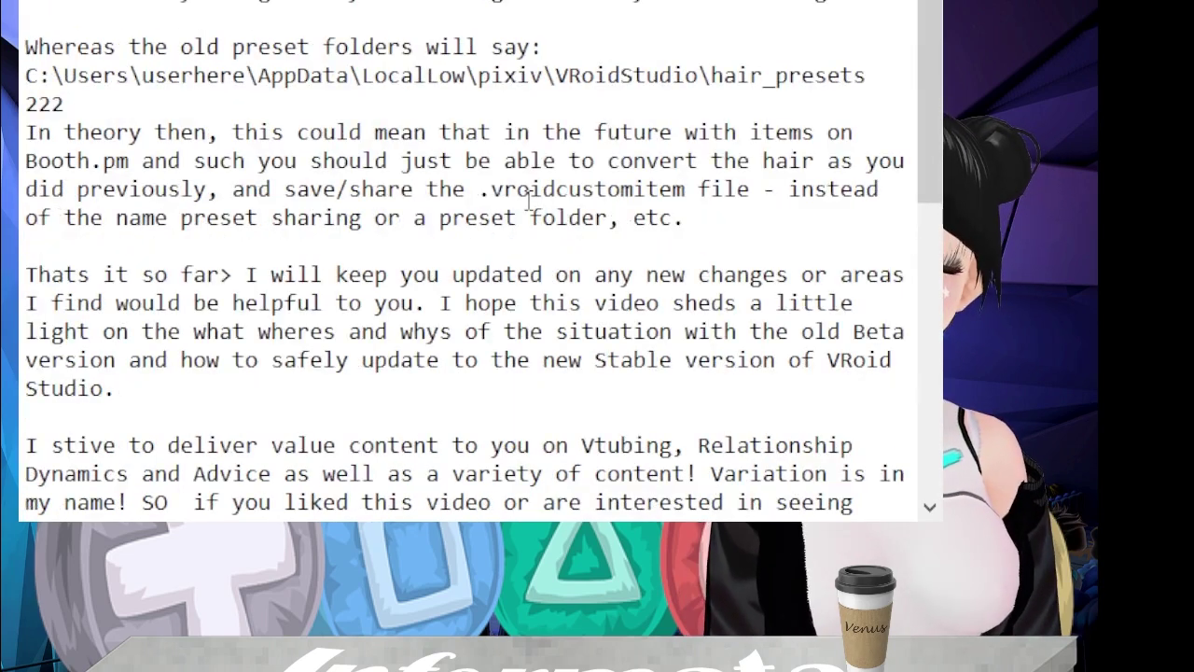
scroll(531, 199, "down", 1)
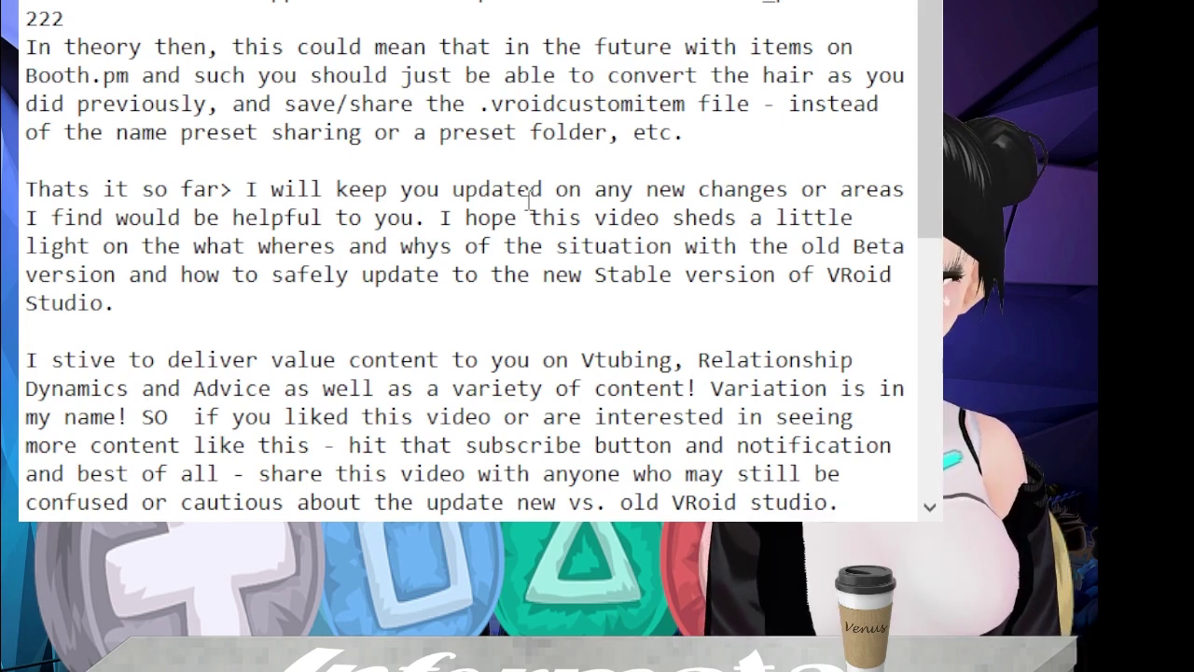
scroll(531, 198, "up", 8)
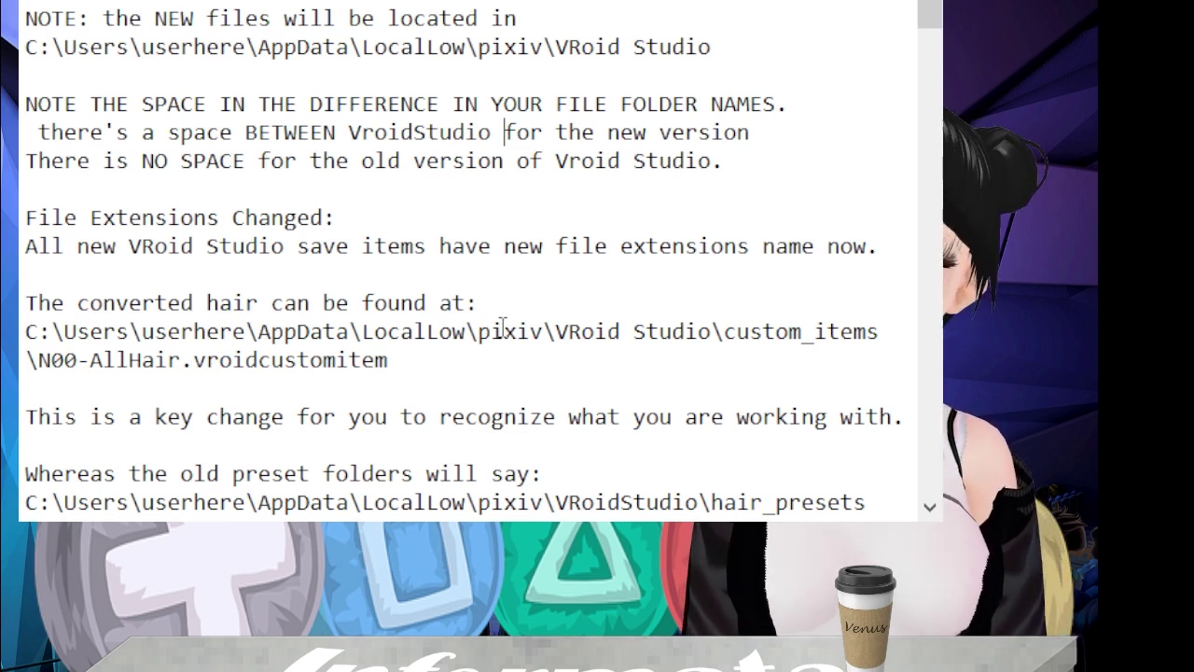
left_click_drag(726, 333, 886, 333)
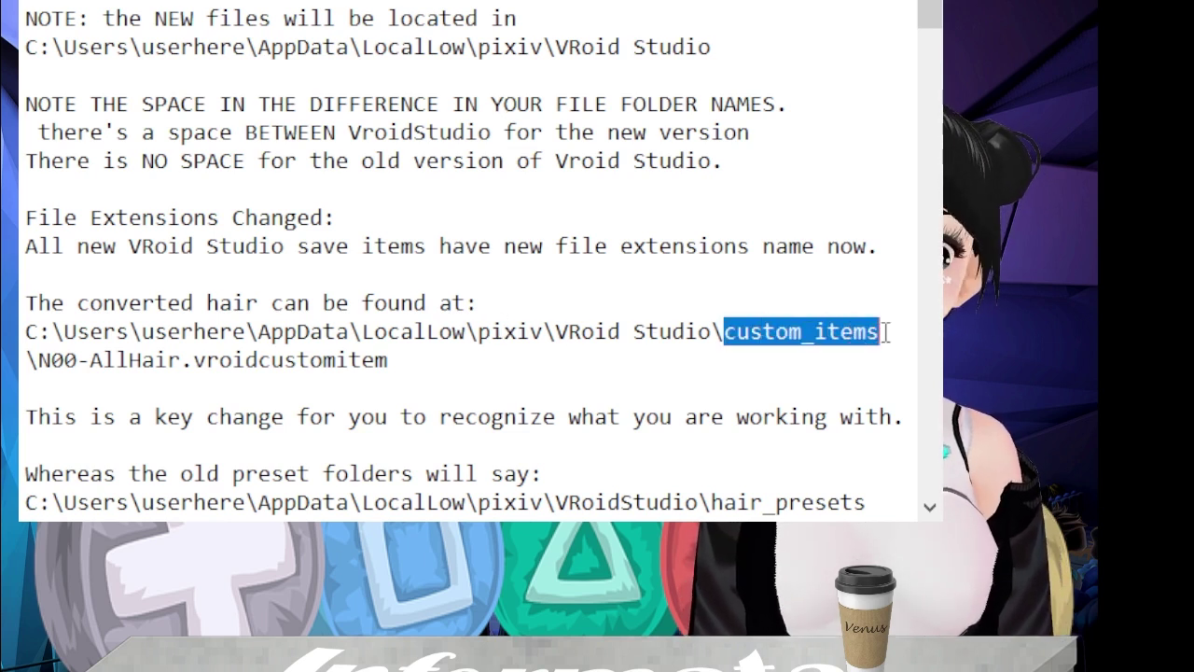
left_click(44, 366)
left_click_drag(44, 365, 432, 360)
left_click_drag(181, 362, 421, 370)
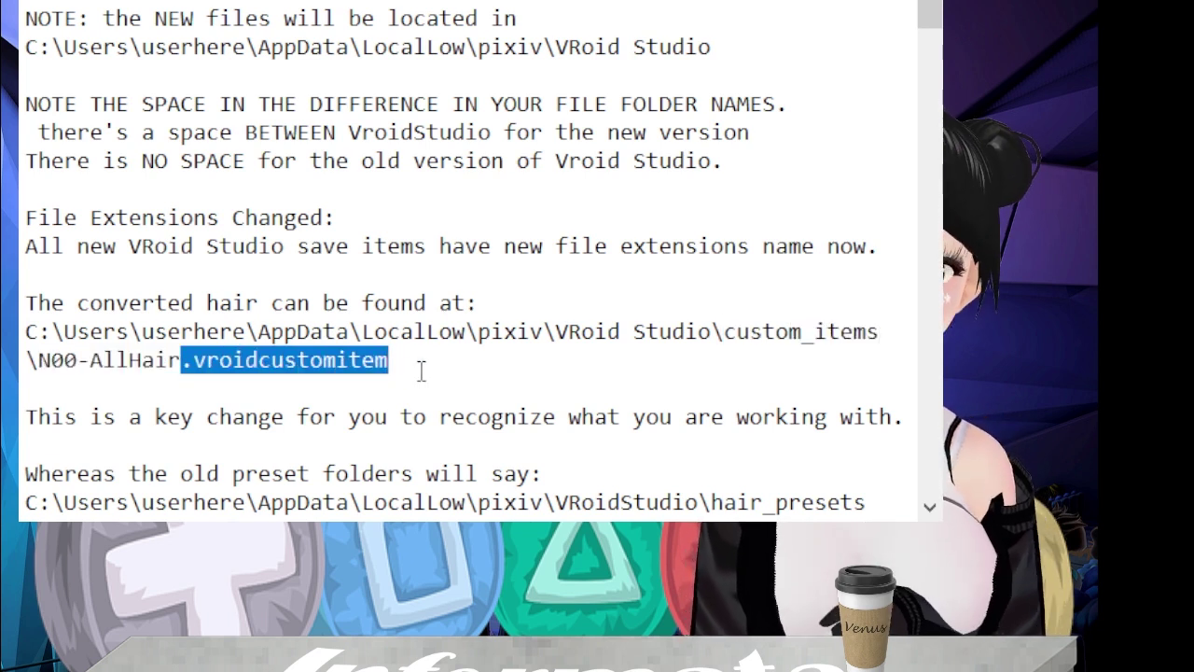
left_click(492, 416)
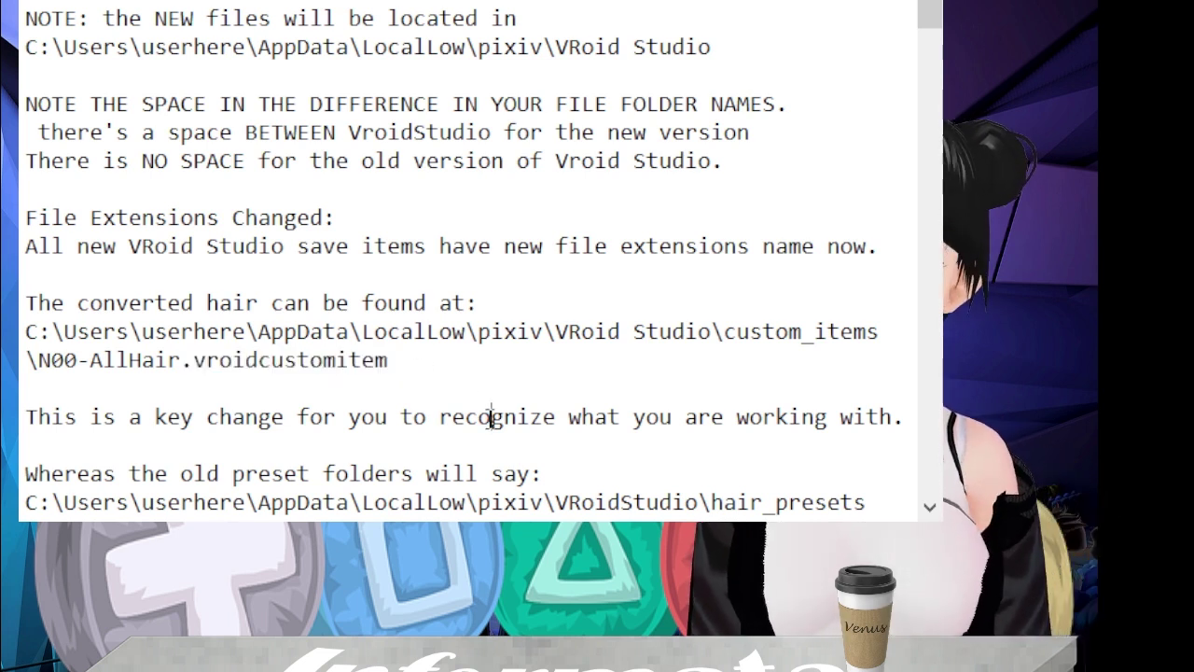